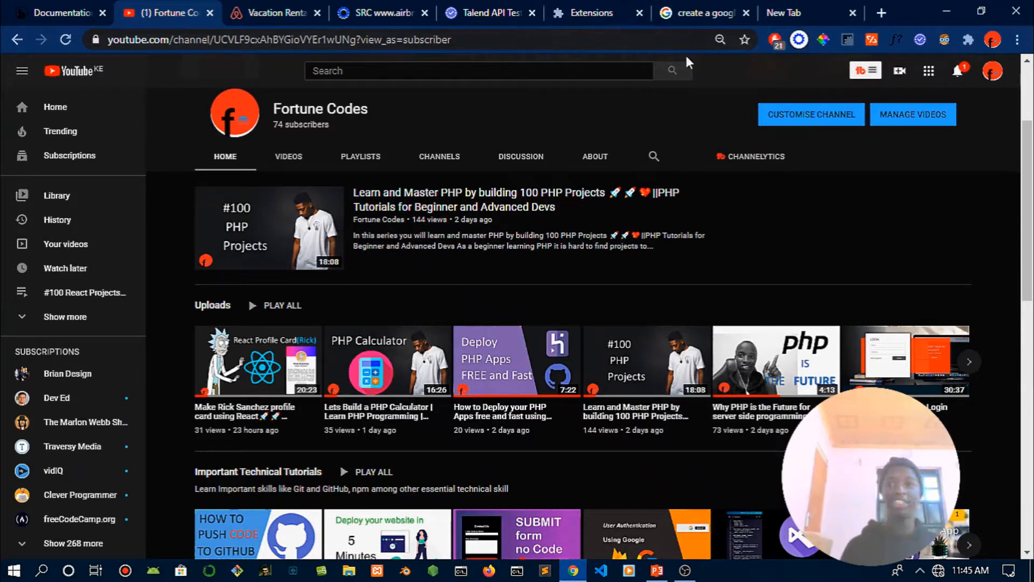
Set today's main focus on the new tab dashboard to "build uber".
click(799, 12)
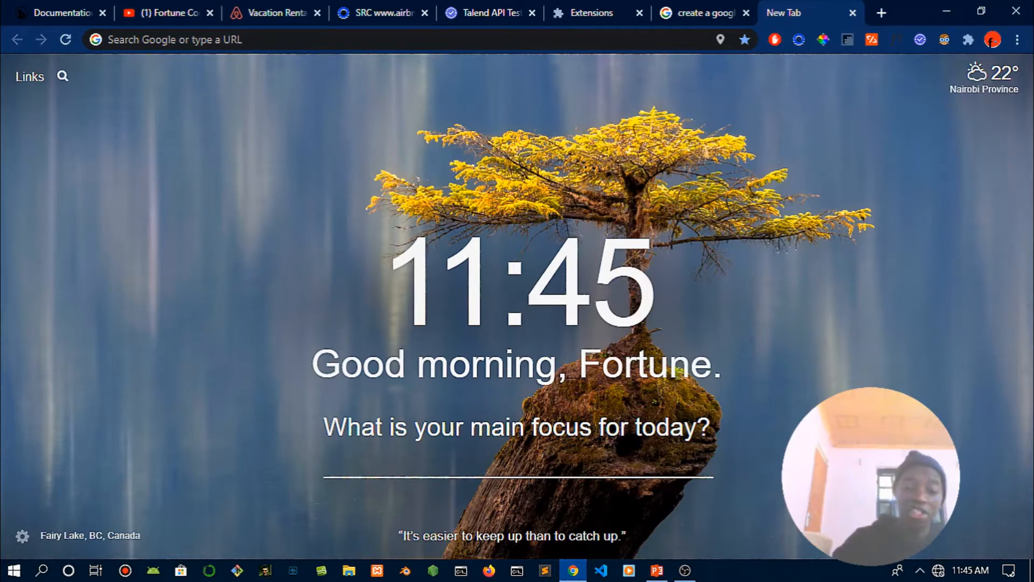
text(build )
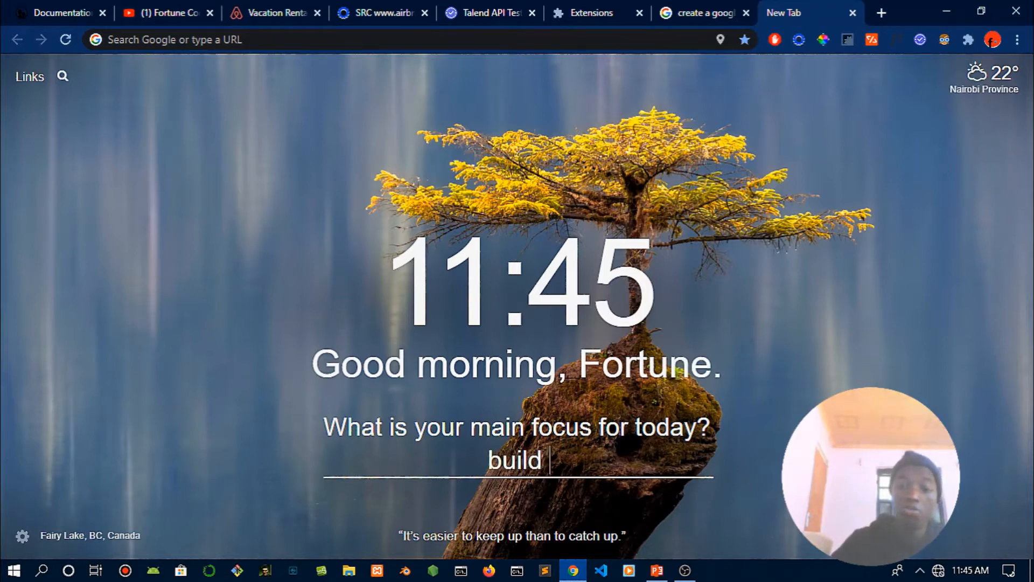
text(uber)
key(Return)
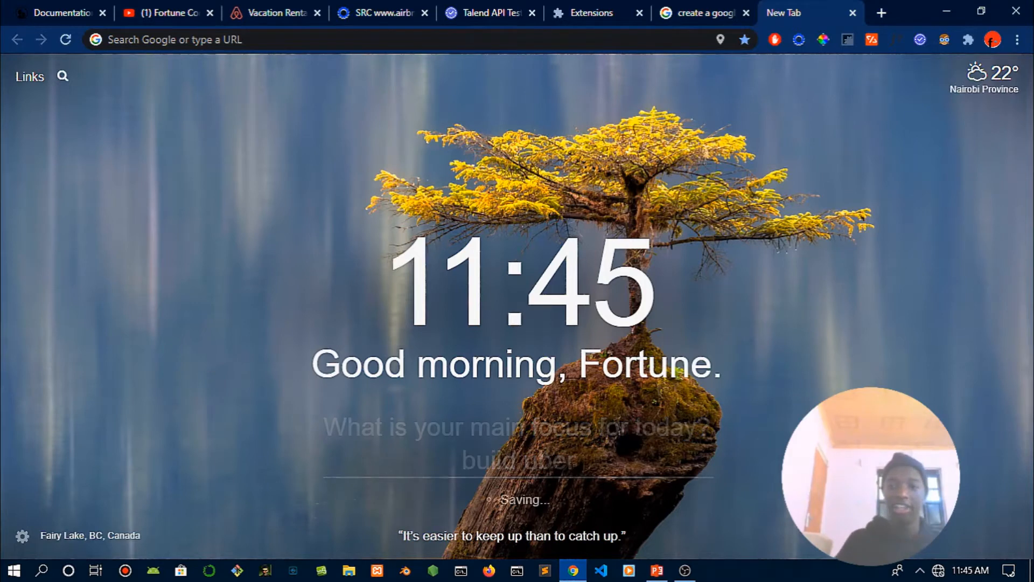
Mark the "build uber" focus as done and replace the greeting with today's mantra.
click(440, 467)
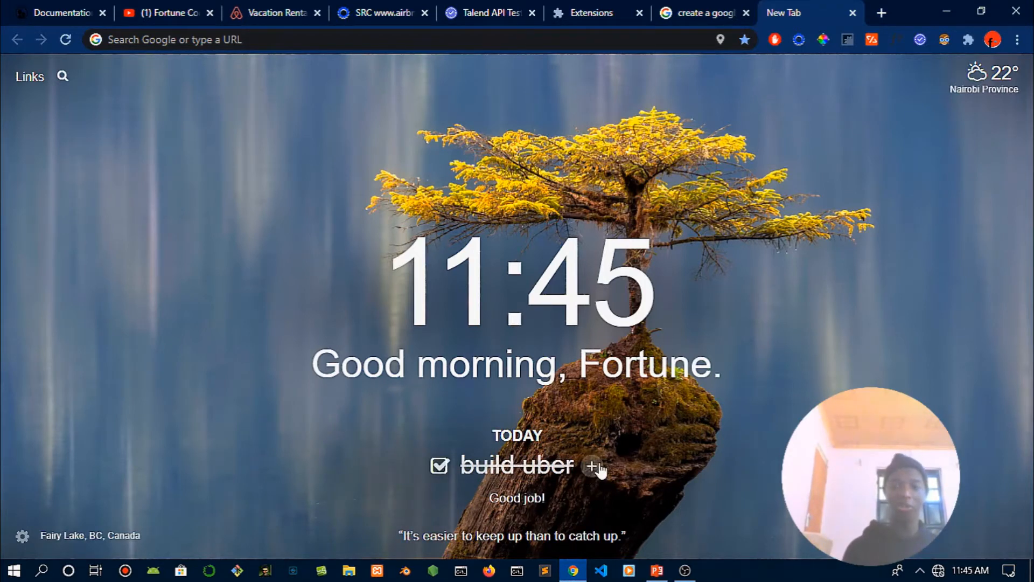
click(744, 367)
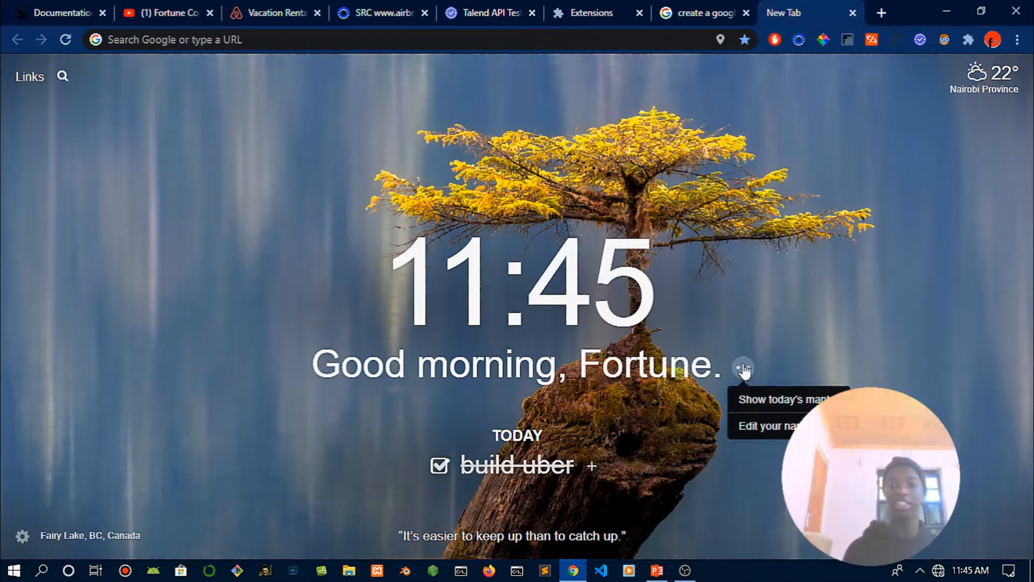
click(753, 401)
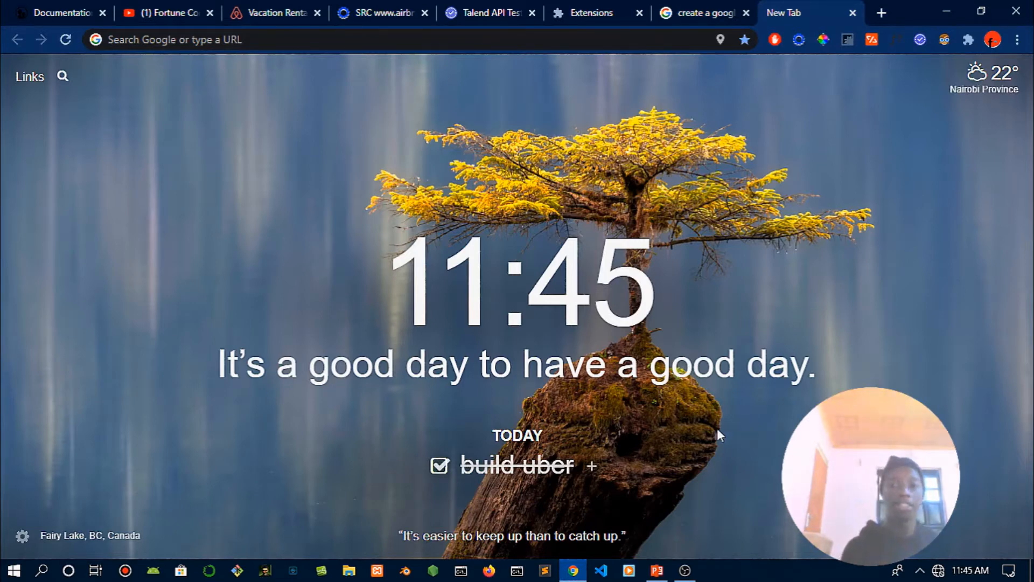
Look through the uploads, tutorial sections and playlists on the Fortune Codes YouTube channel page.
click(148, 15)
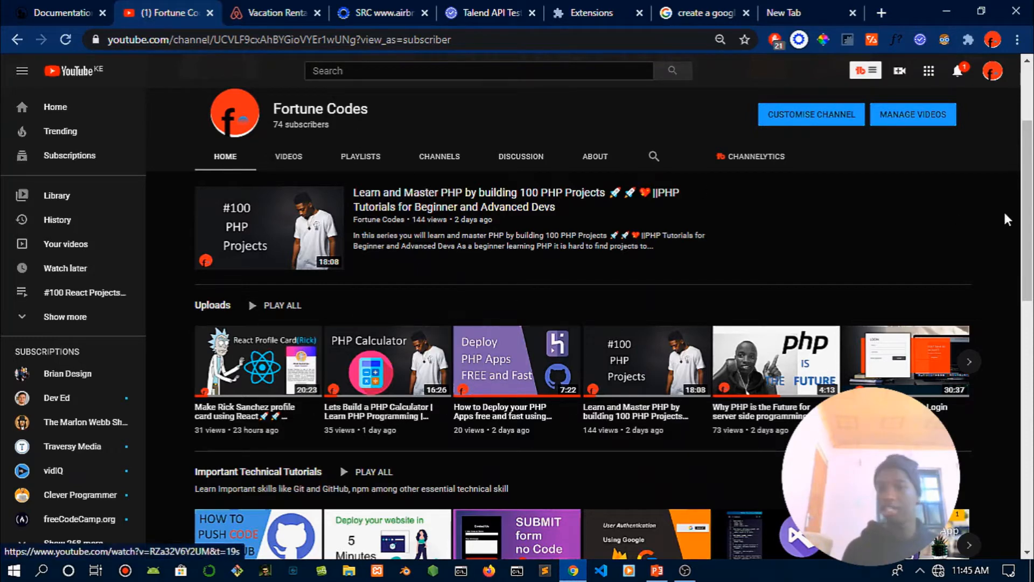
scroll(388, 414, down, 3)
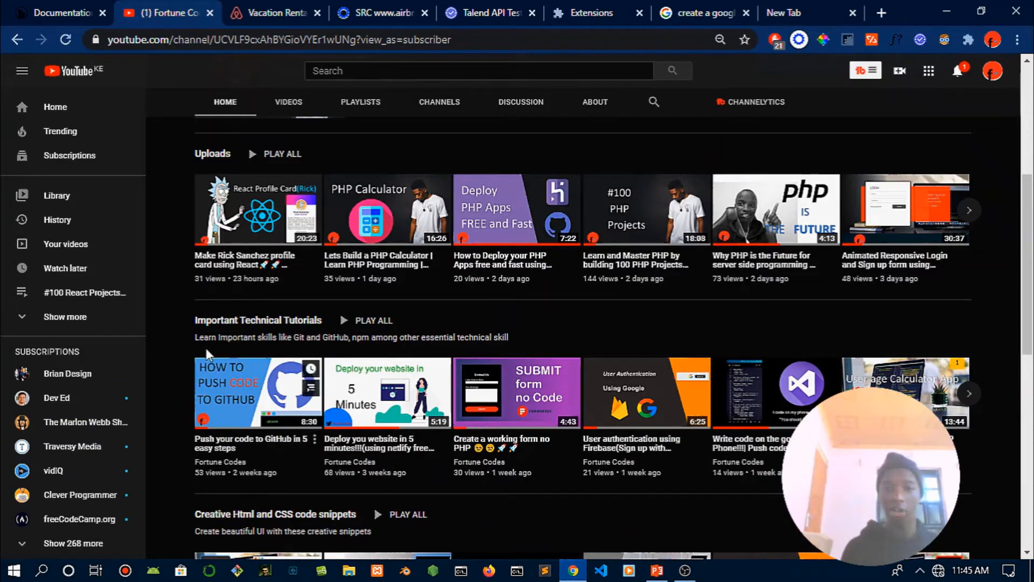
scroll(1029, 260, down, 3)
scroll(1029, 260, down, 6)
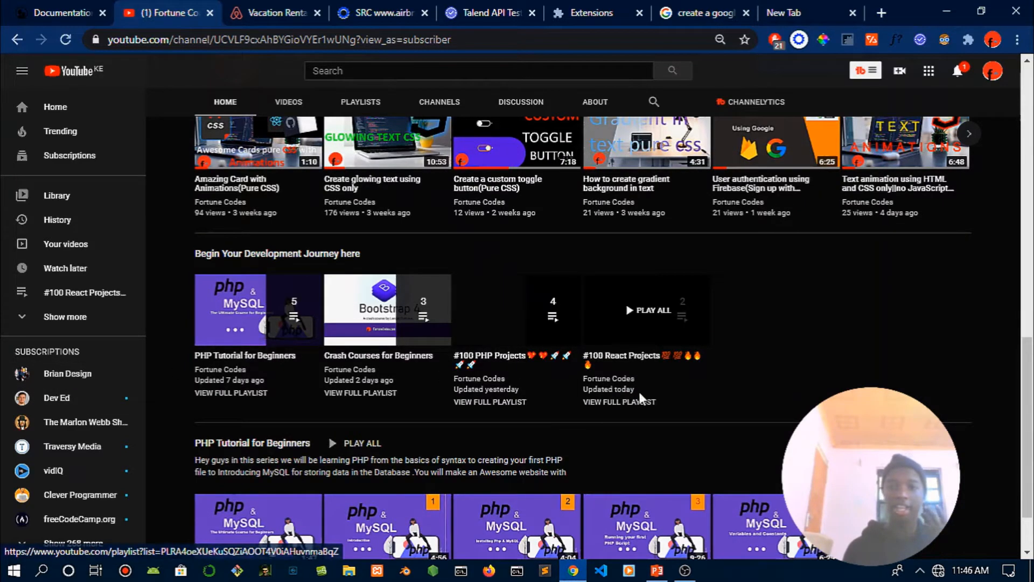
scroll(892, 332, down, 2)
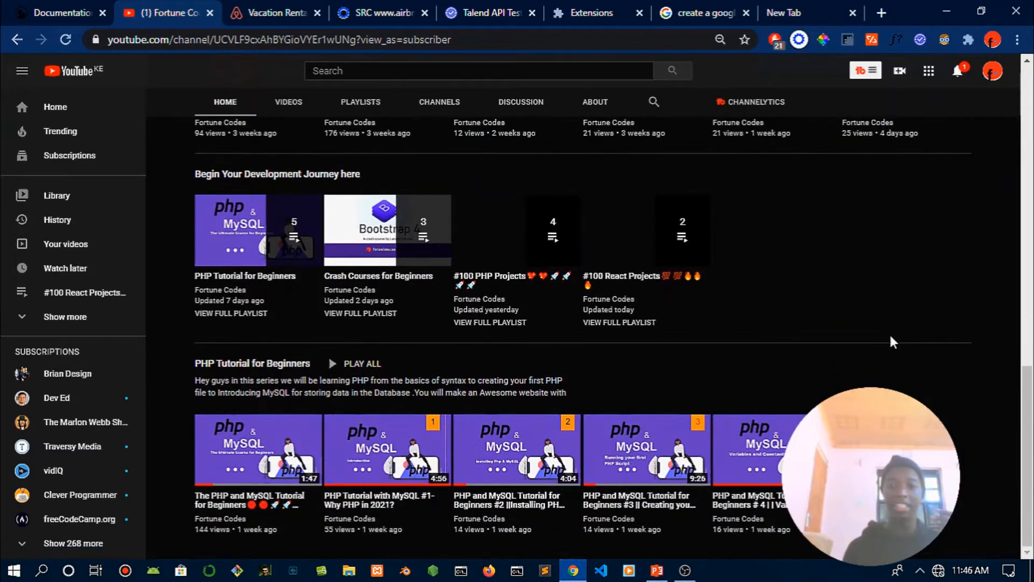
scroll(716, 357, up, 15)
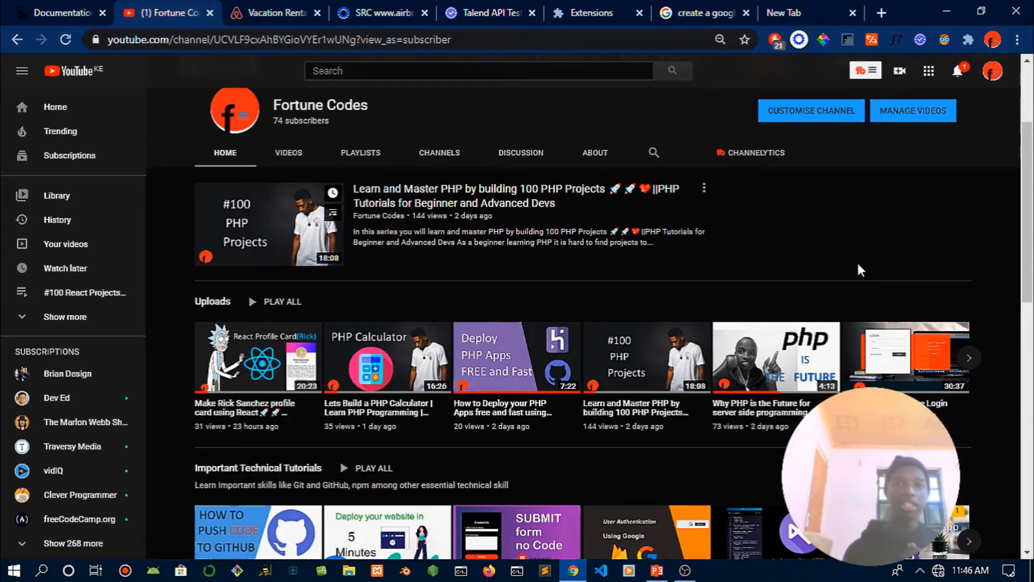
Look up which technologies run airbnb.com with the What runs extension.
click(274, 11)
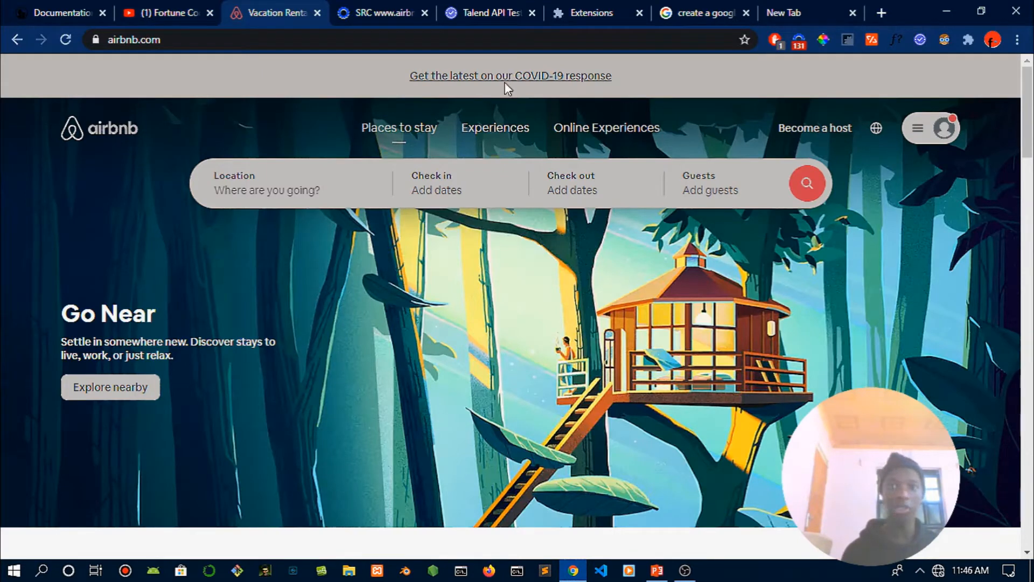
click(872, 40)
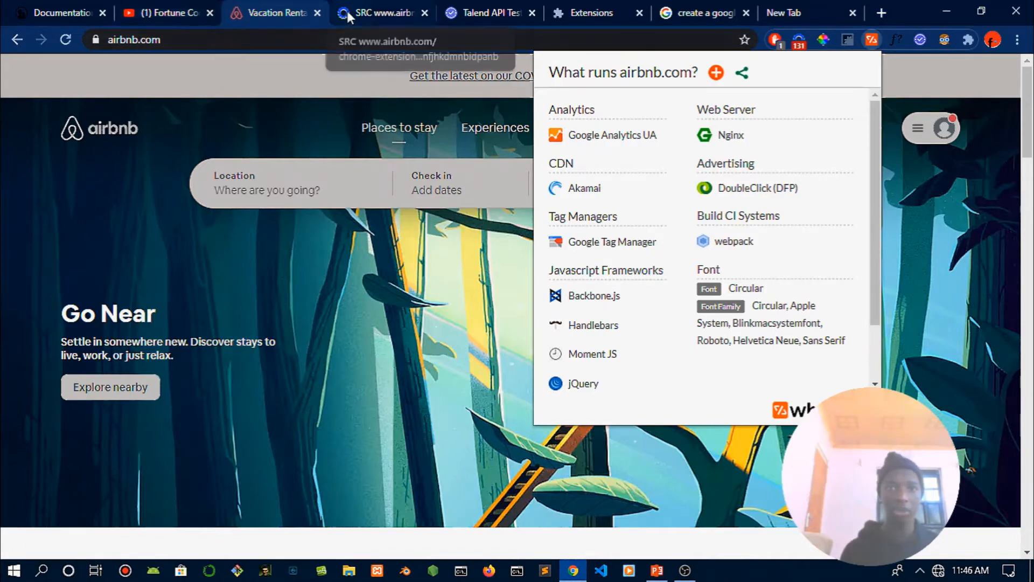
Examine airbnb.com's HTML source and its lists of JavaScript and CSS files in the Quick source viewer.
click(368, 12)
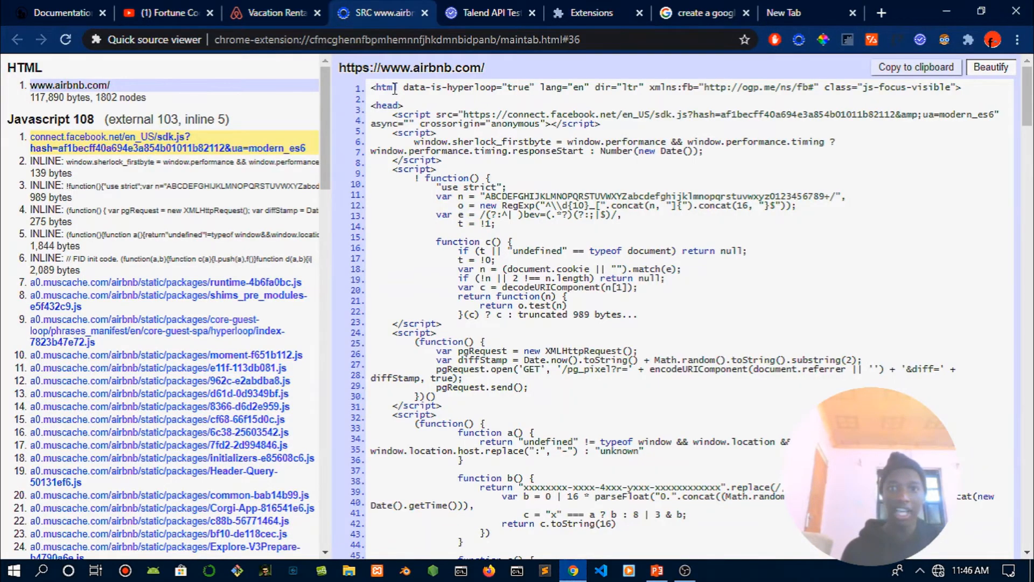
drag(392, 93, 655, 545)
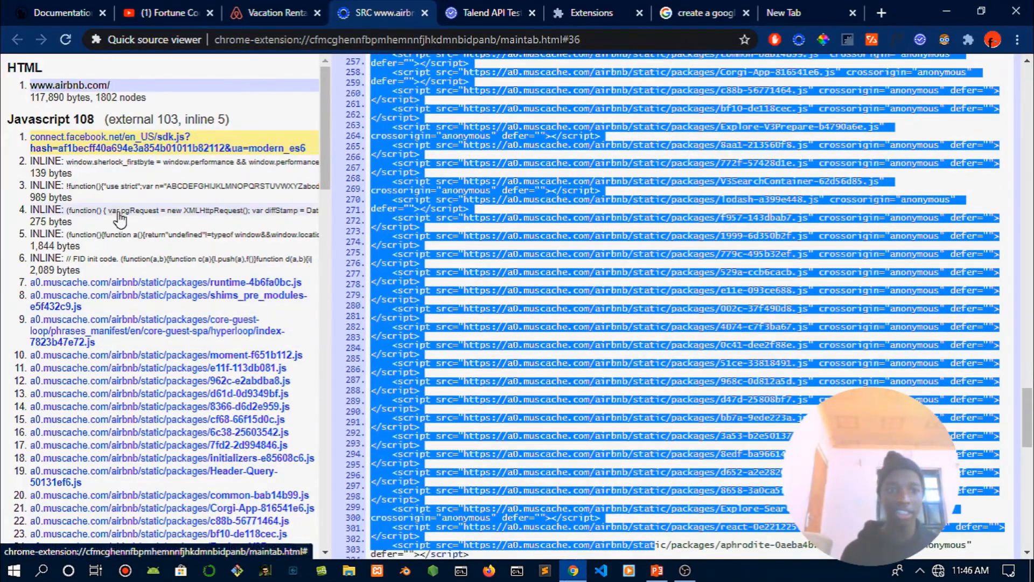
scroll(123, 247, down, 20)
scroll(123, 248, down, 3)
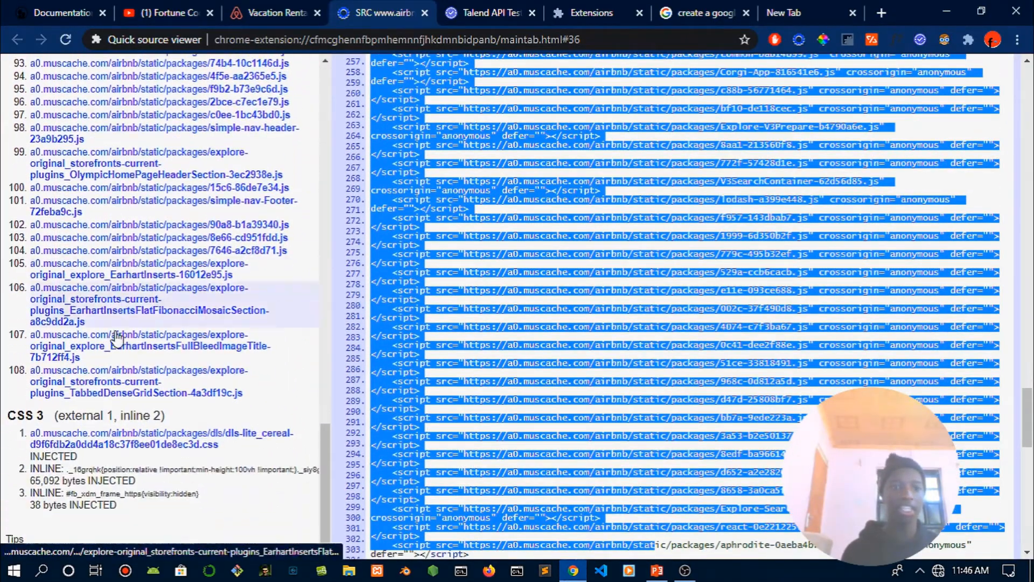
click(21, 415)
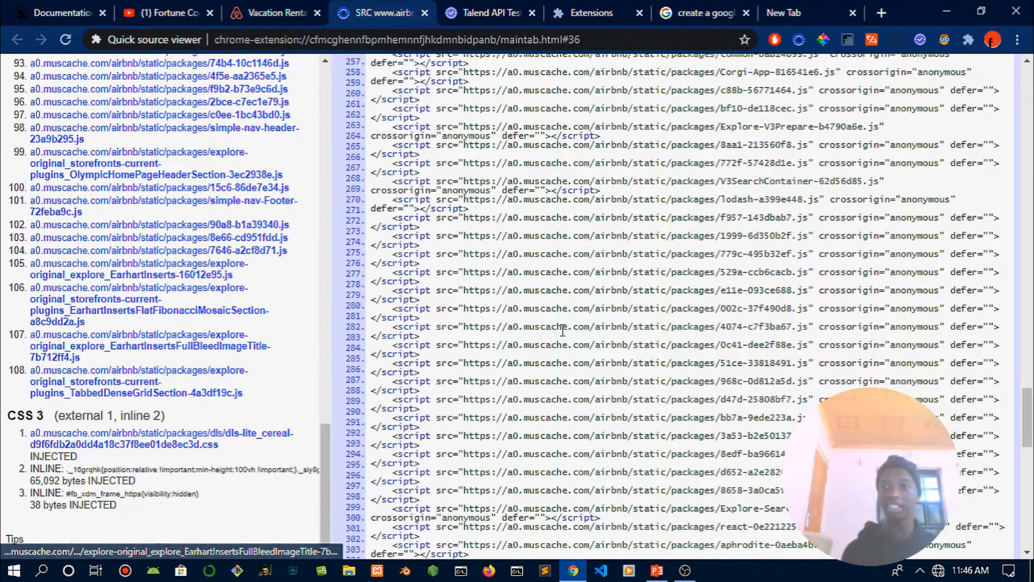
scroll(535, 326, up, 15)
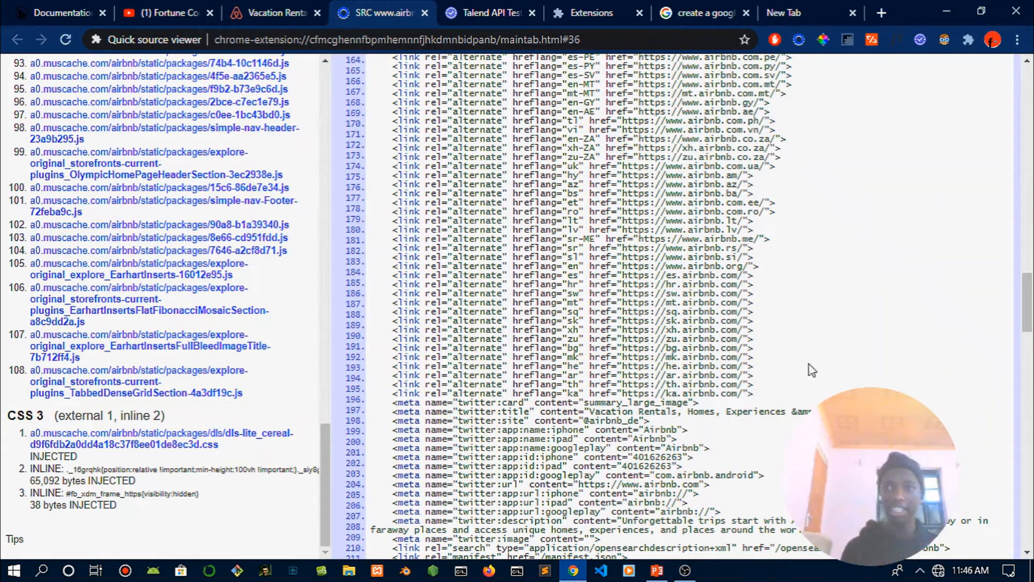
Sample the pink circle on the PHP Calculator thumbnail with ColorPick Eyedropper, select its RGB and hex codes, and dismiss the readout.
click(147, 3)
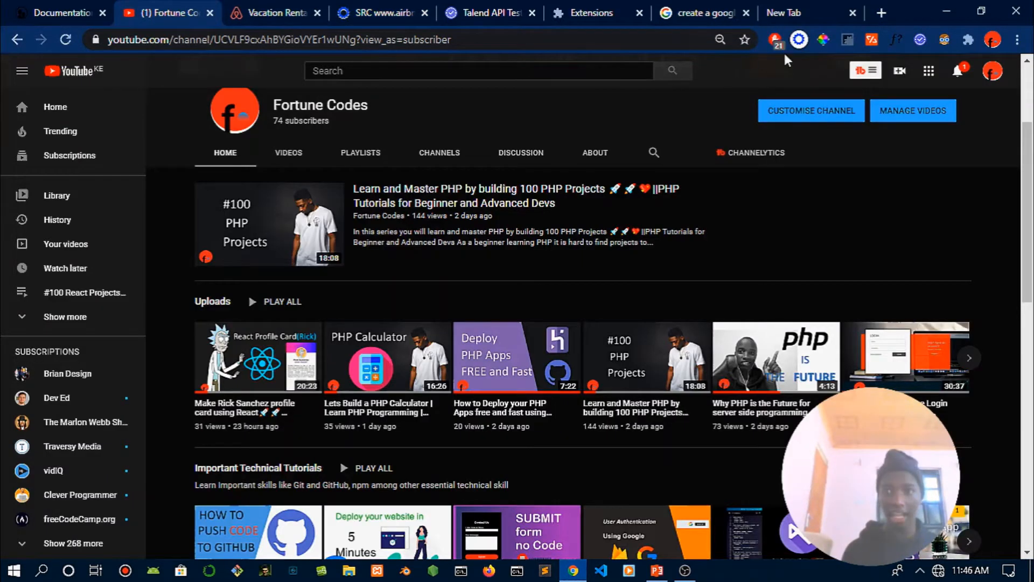
click(824, 41)
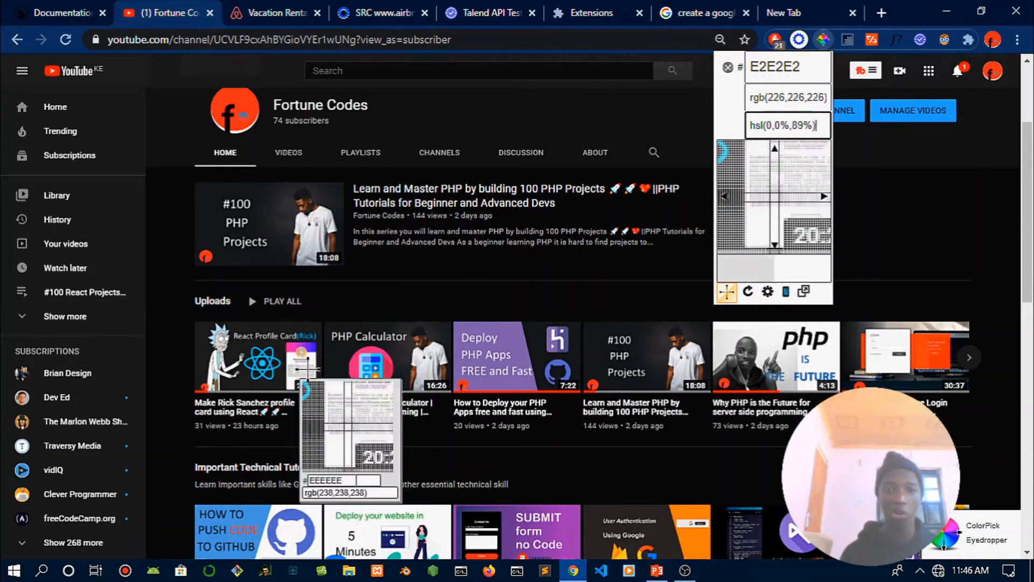
click(359, 371)
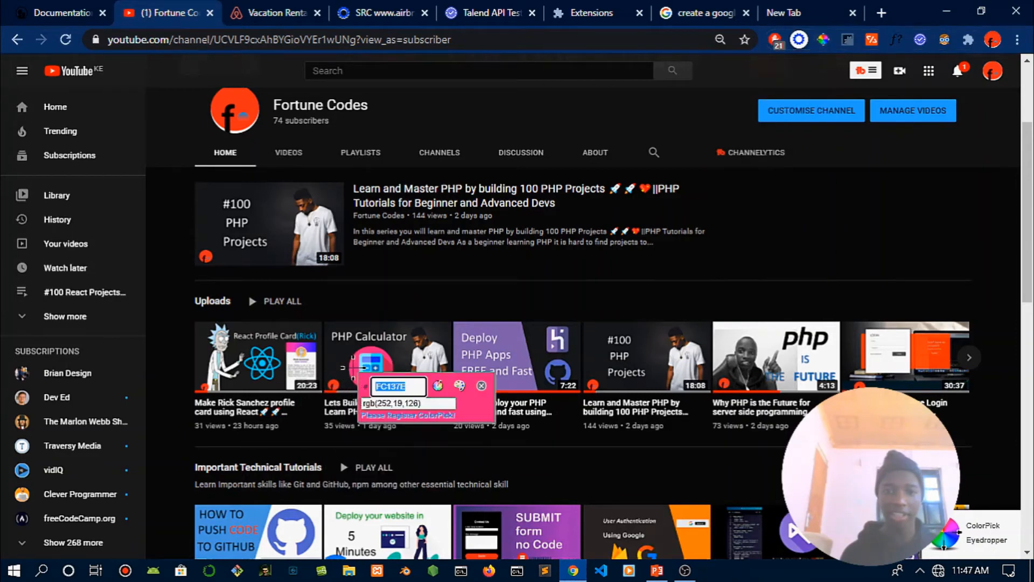
triple_click(399, 403)
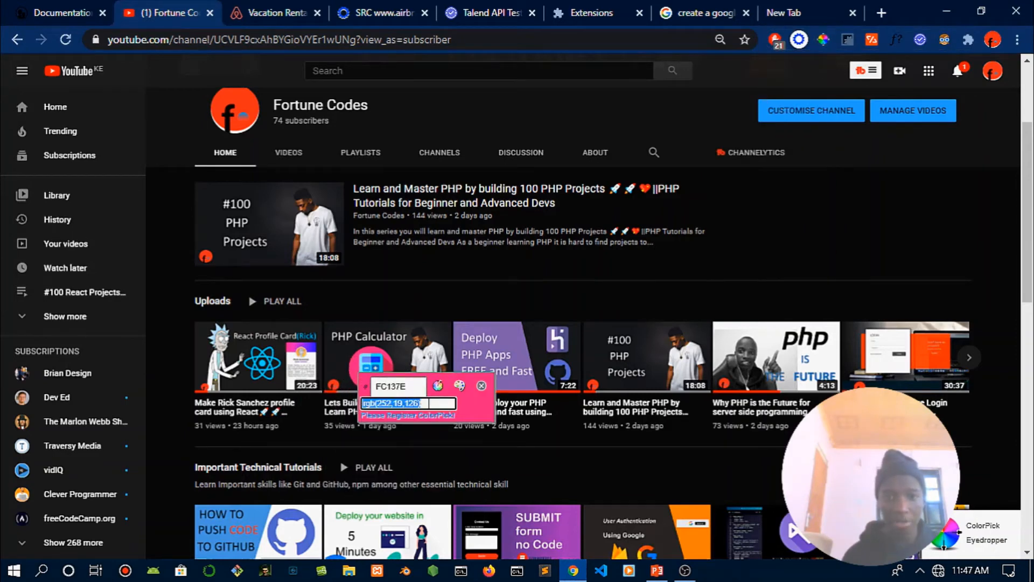
double_click(411, 386)
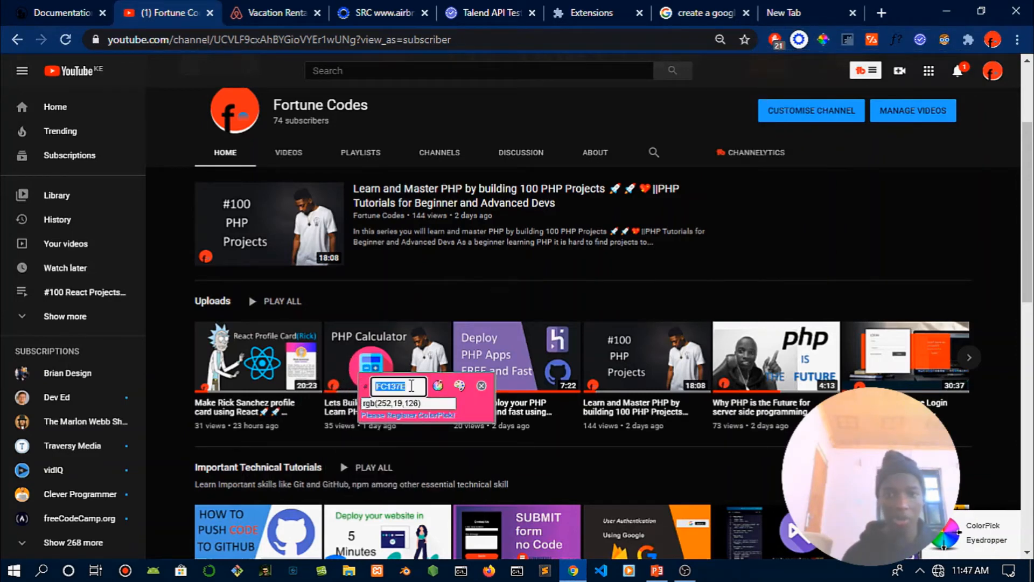
click(484, 385)
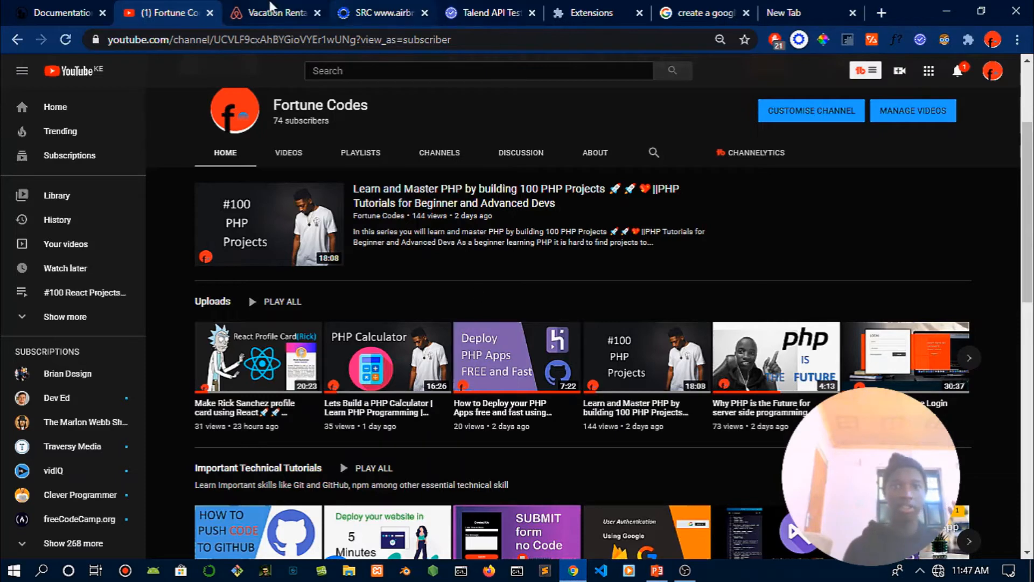
click(272, 10)
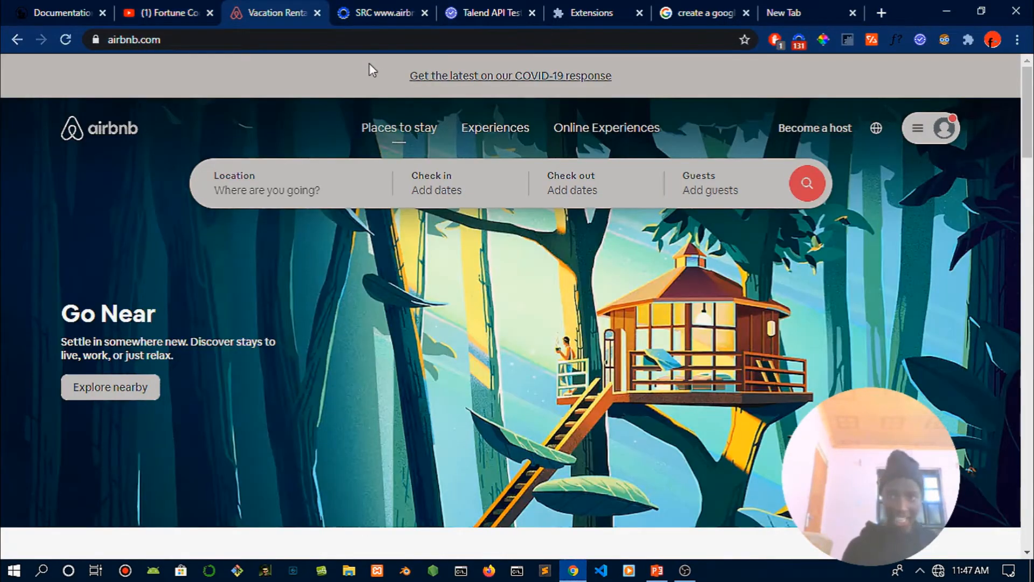
click(500, 7)
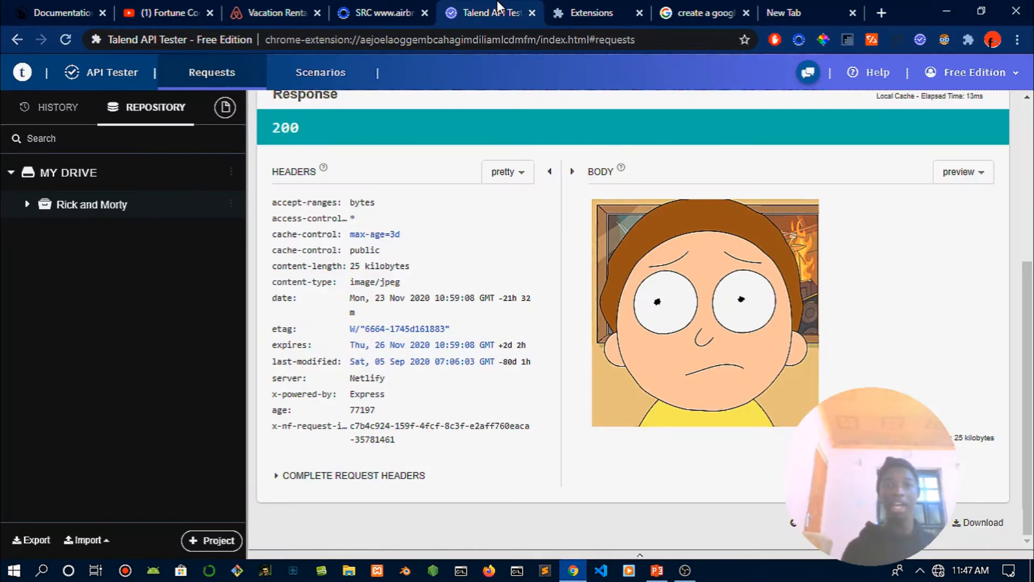
scroll(641, 268, up, 5)
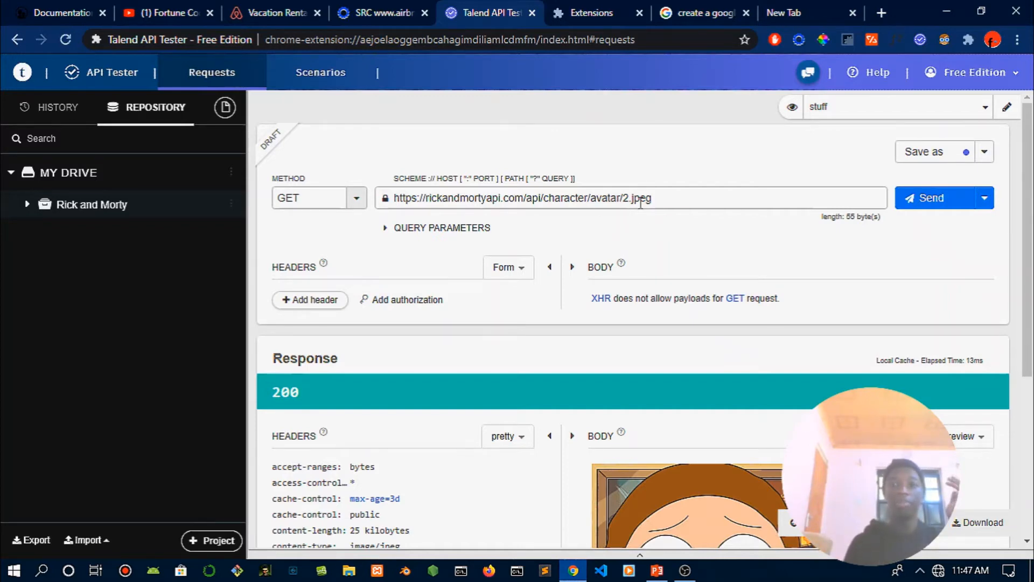
click(666, 197)
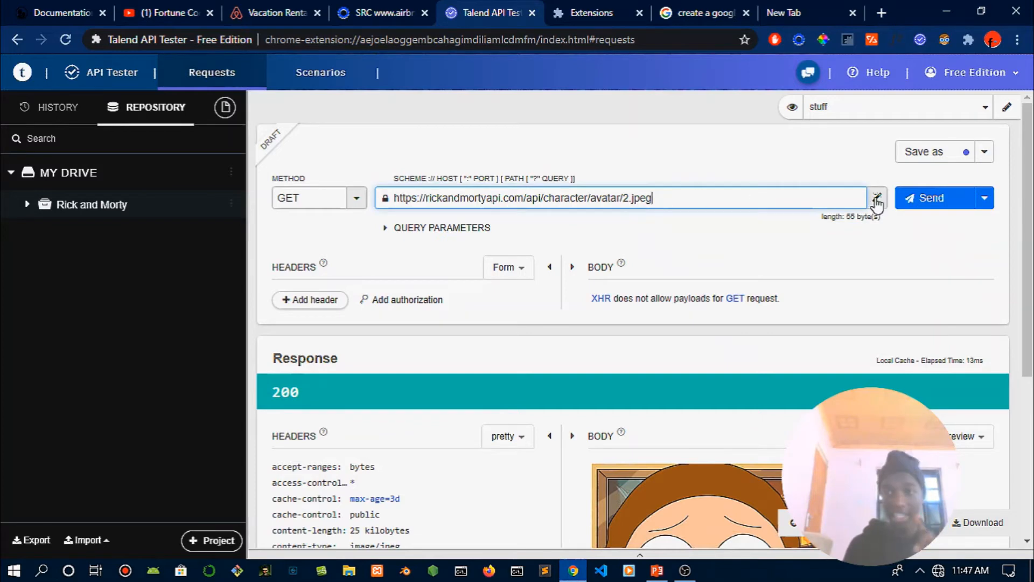
click(924, 198)
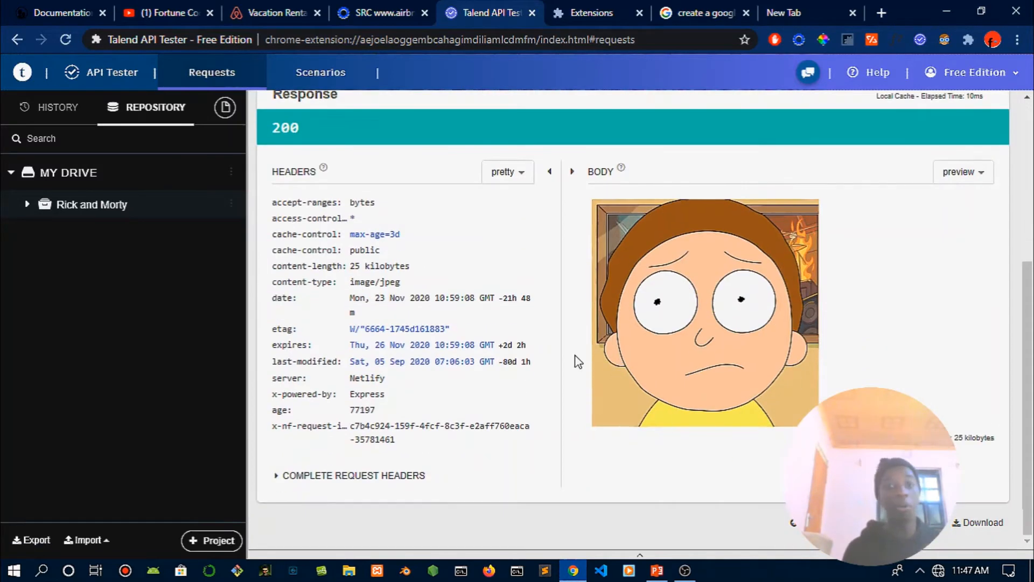
scroll(668, 341, up, 1)
scroll(668, 342, up, 4)
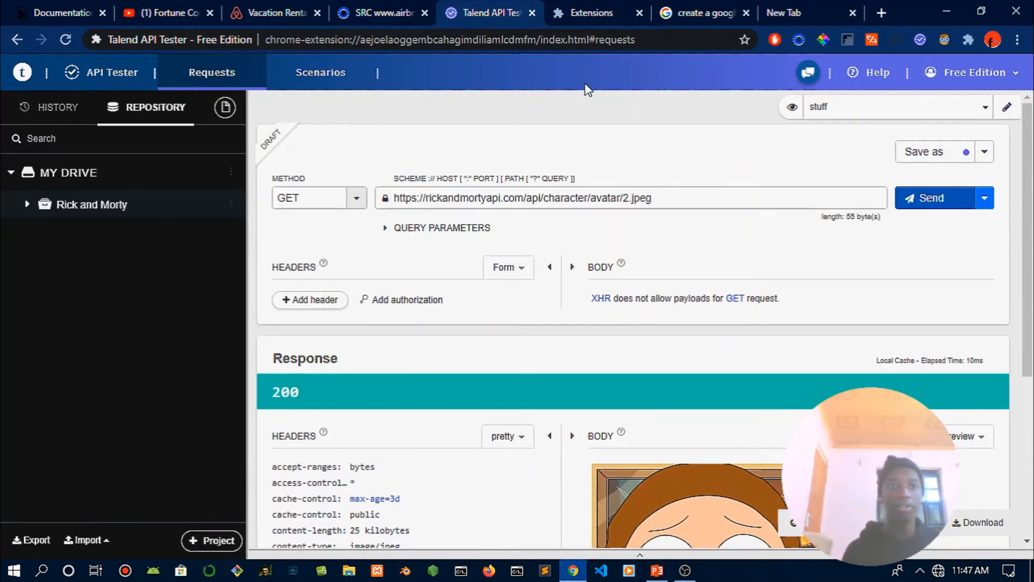
Compare the Rick and Morty API documentation for getting a single character with the image response in Talend API Tester.
click(63, 10)
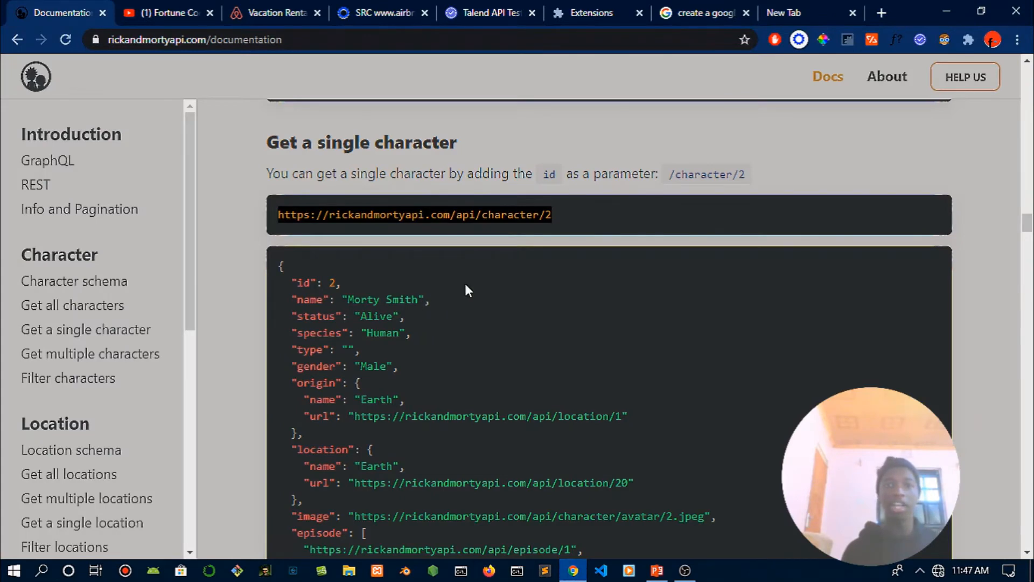
scroll(464, 283, up, 3)
scroll(462, 286, down, 3)
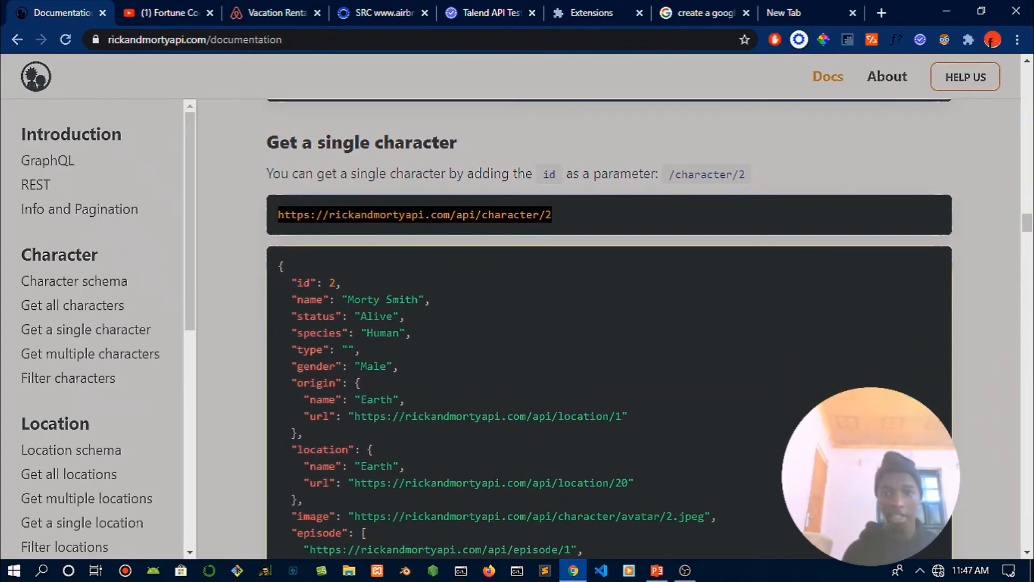
click(468, 14)
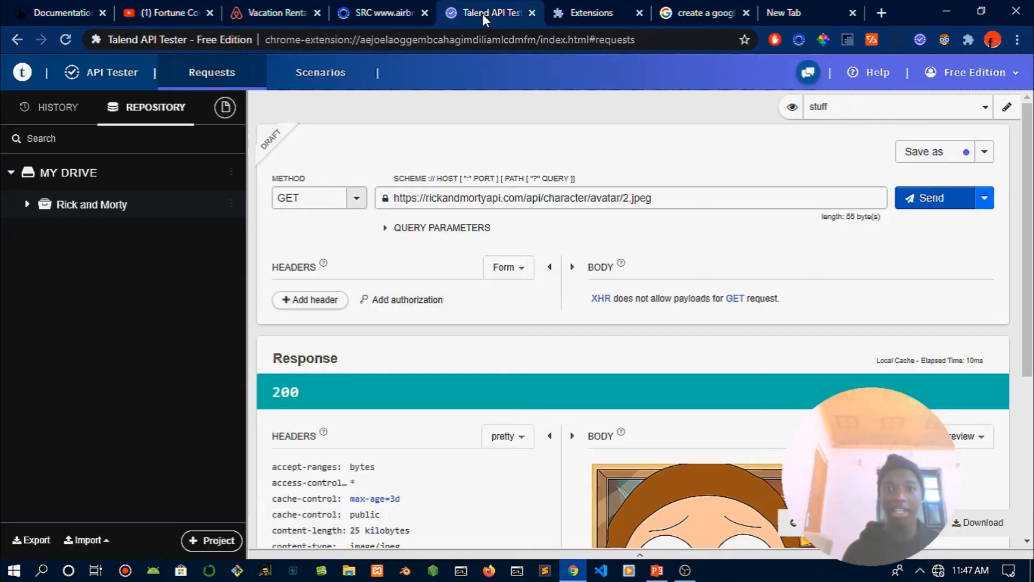
scroll(719, 422, down, 5)
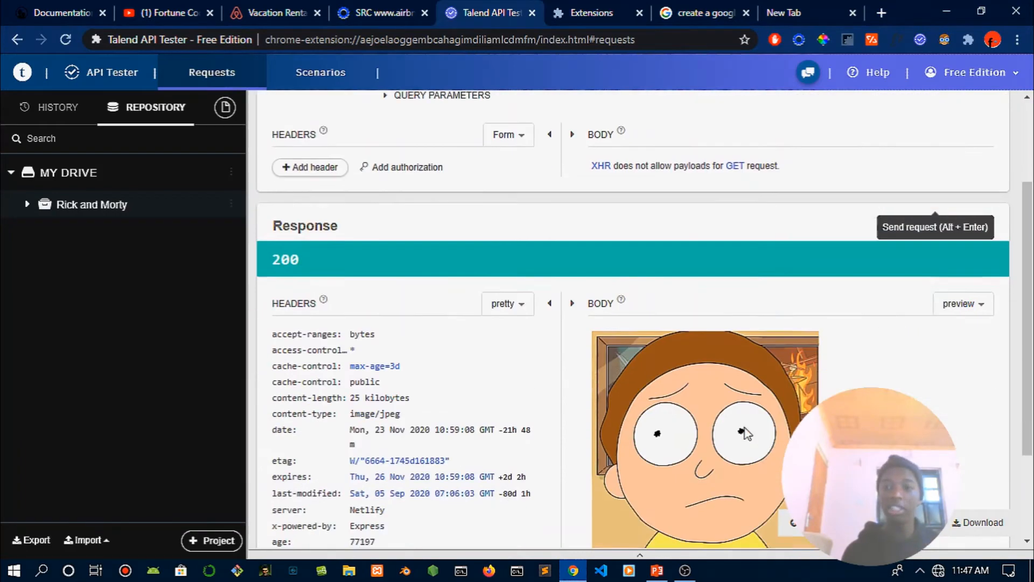
scroll(774, 383, up, 4)
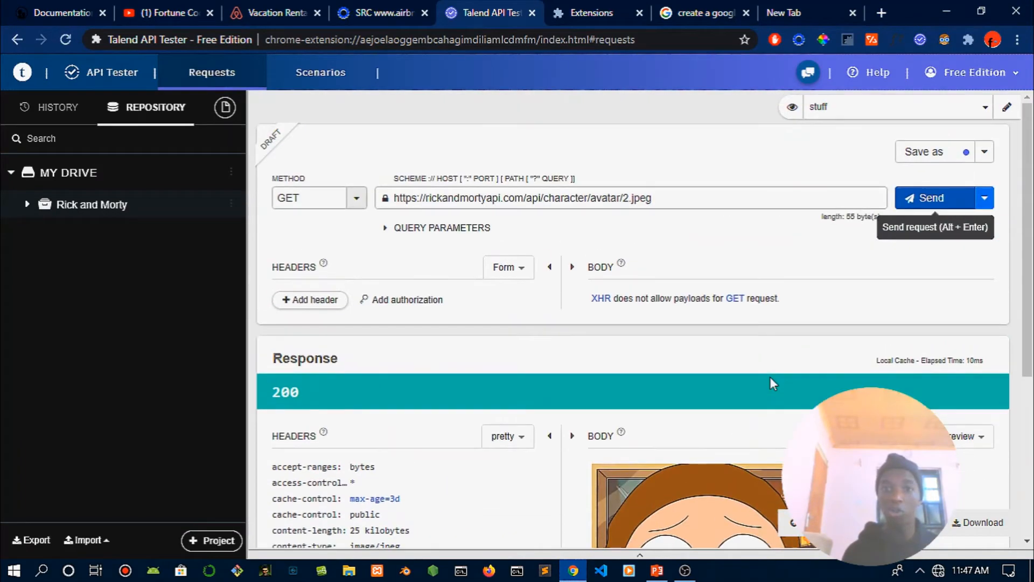
scroll(769, 379, down, 4)
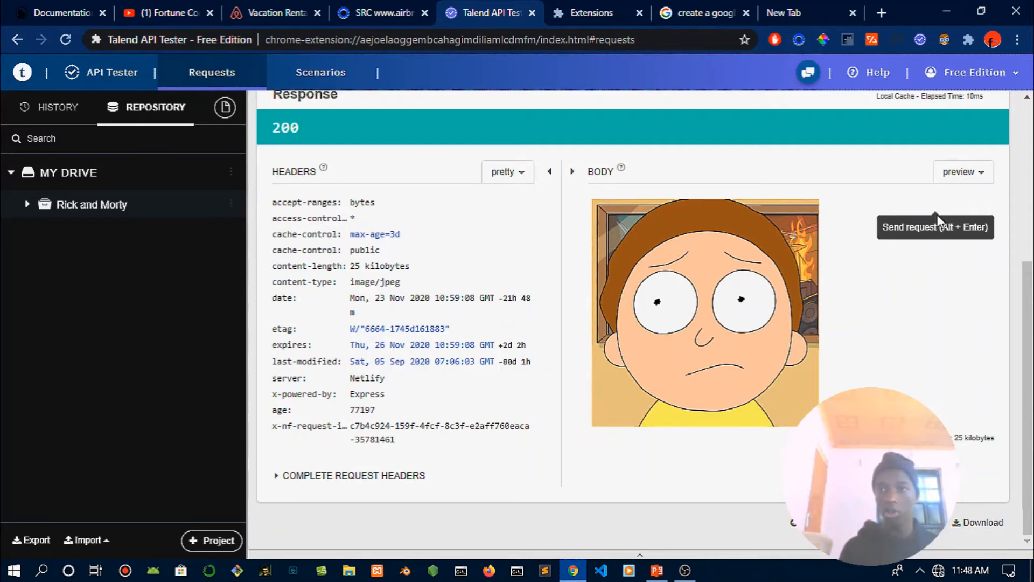
Check the WhatFont extension's available options, dismiss them, and return to the new tab dashboard.
right_click(897, 38)
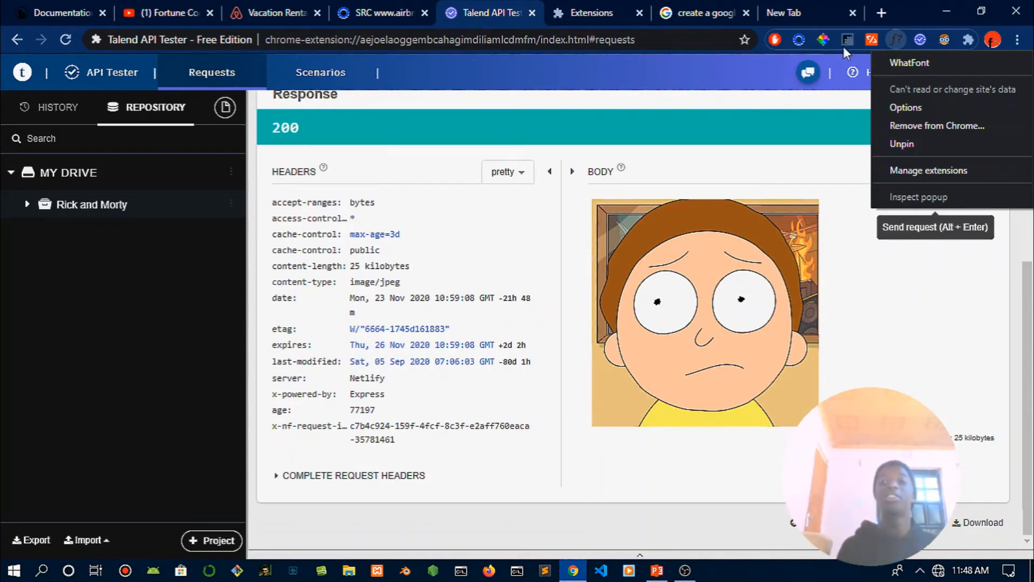
click(684, 82)
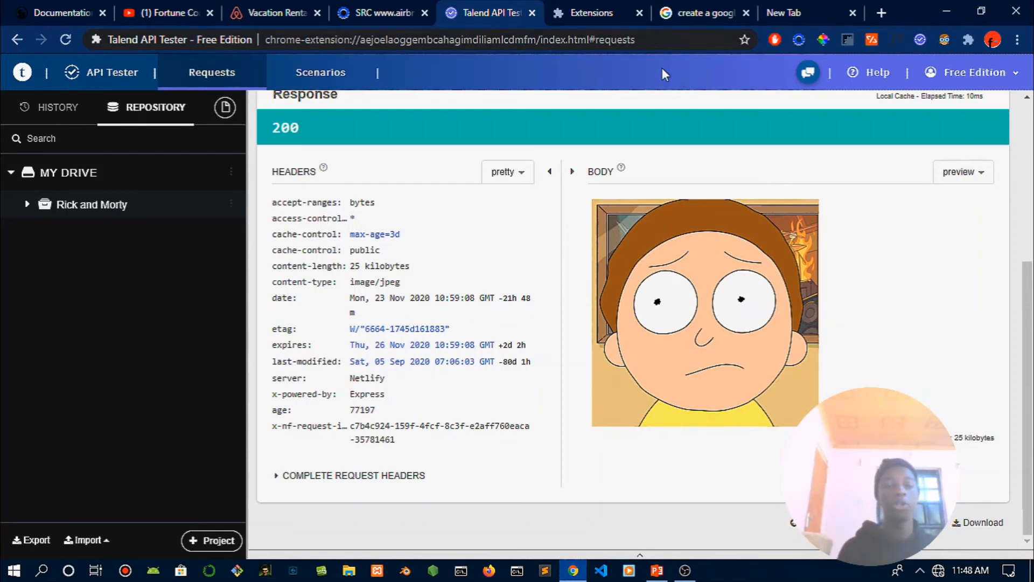
click(152, 12)
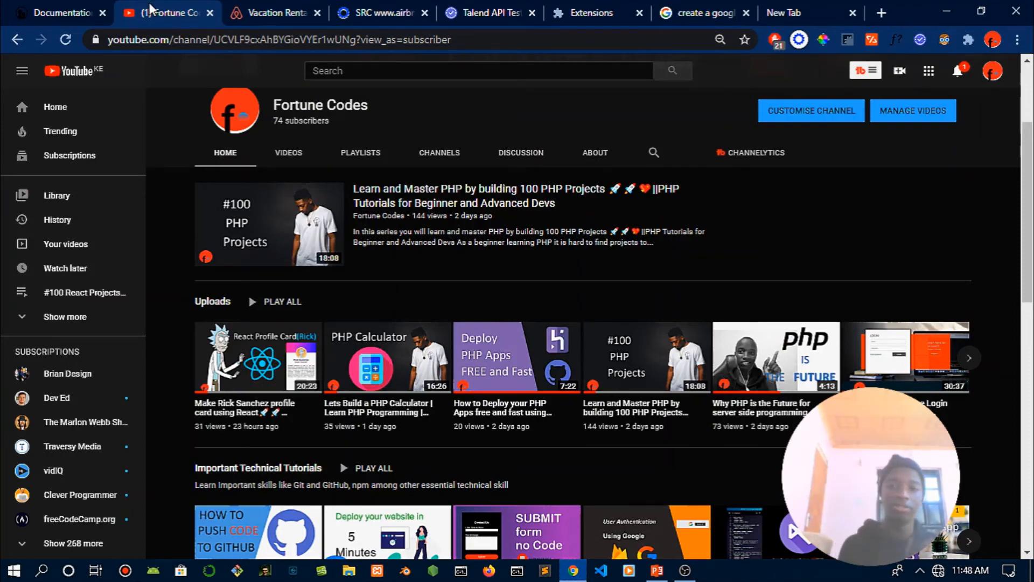
click(800, 13)
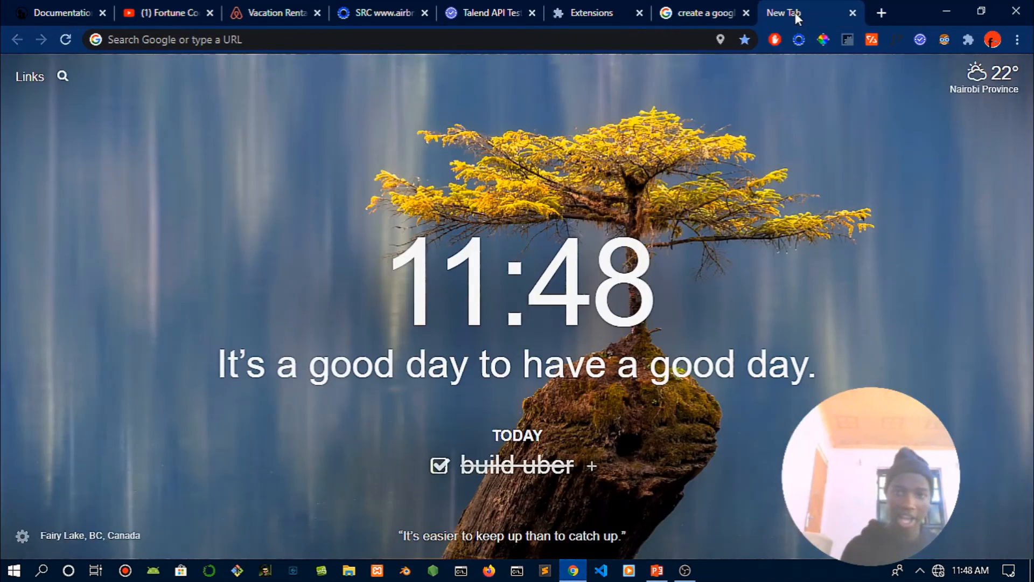